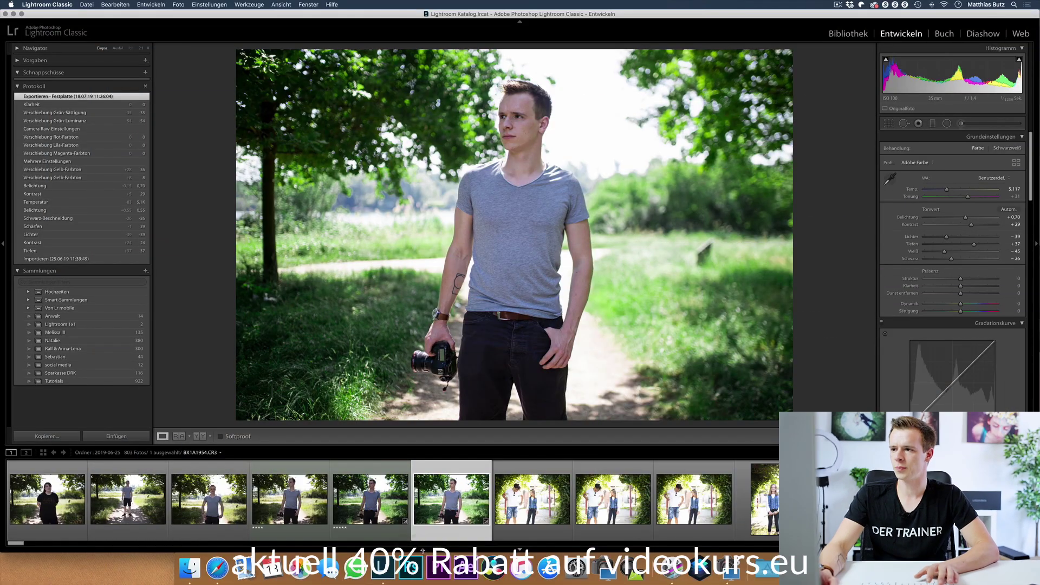
Edit a copy of the portrait, with its Lightroom adjustments, in Luminar Flex via Bearbeiten in
right_click(572, 166)
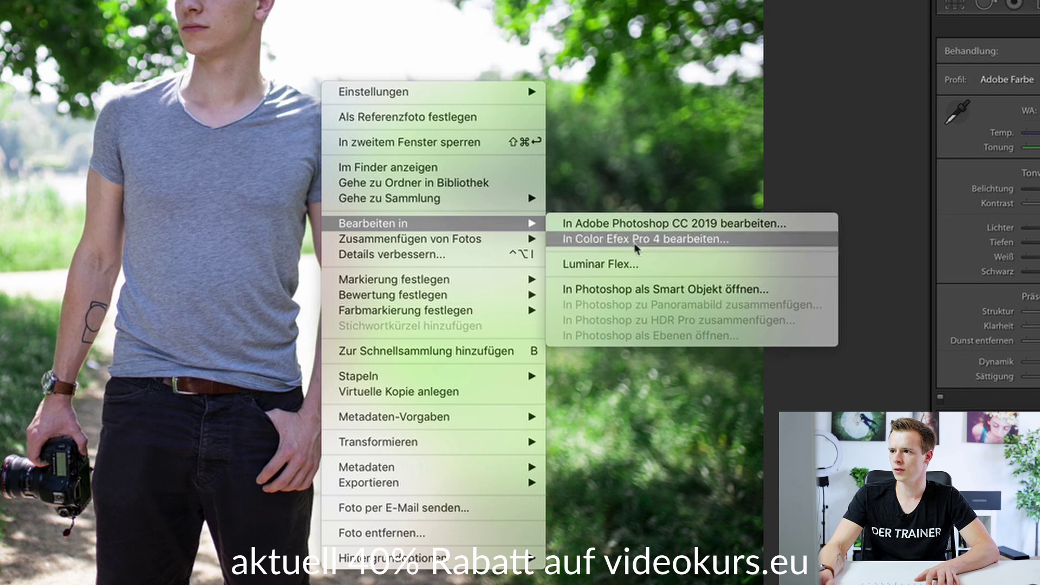
left_click(636, 265)
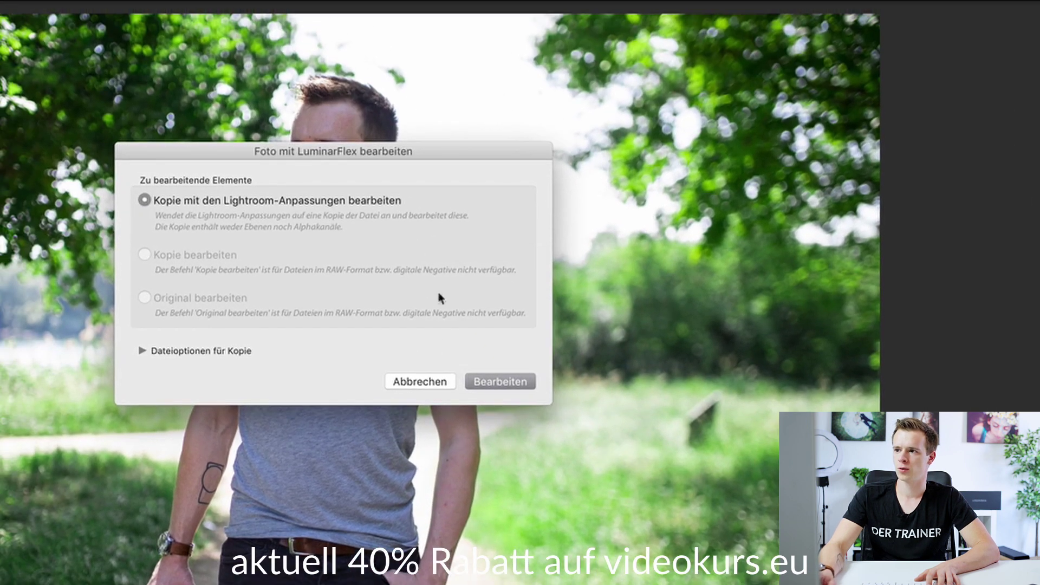
left_click(491, 378)
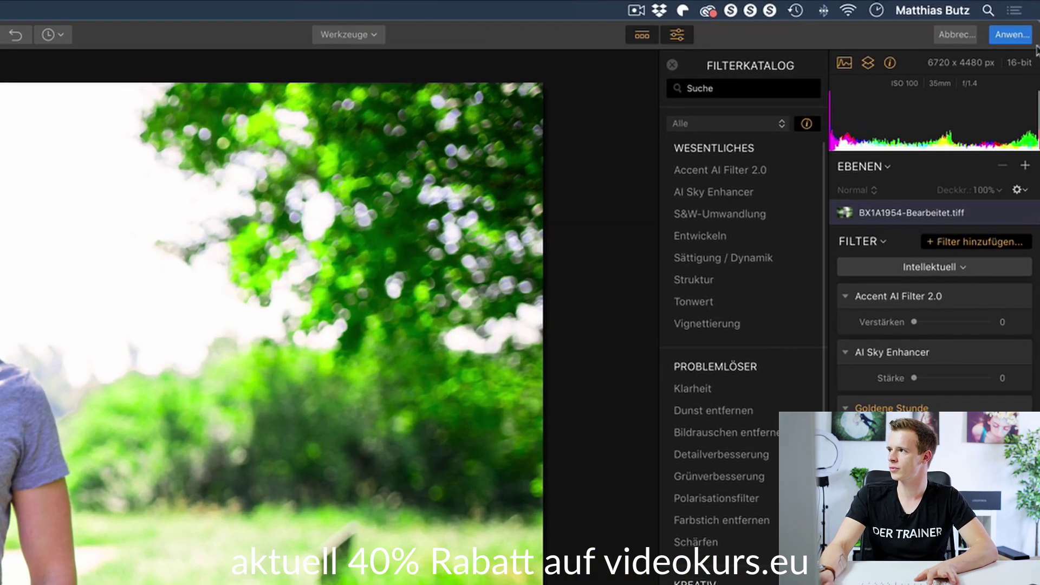
Apply the Luminar Flex edits with Anwenden and return to Lightroom Classic
left_click(1015, 40)
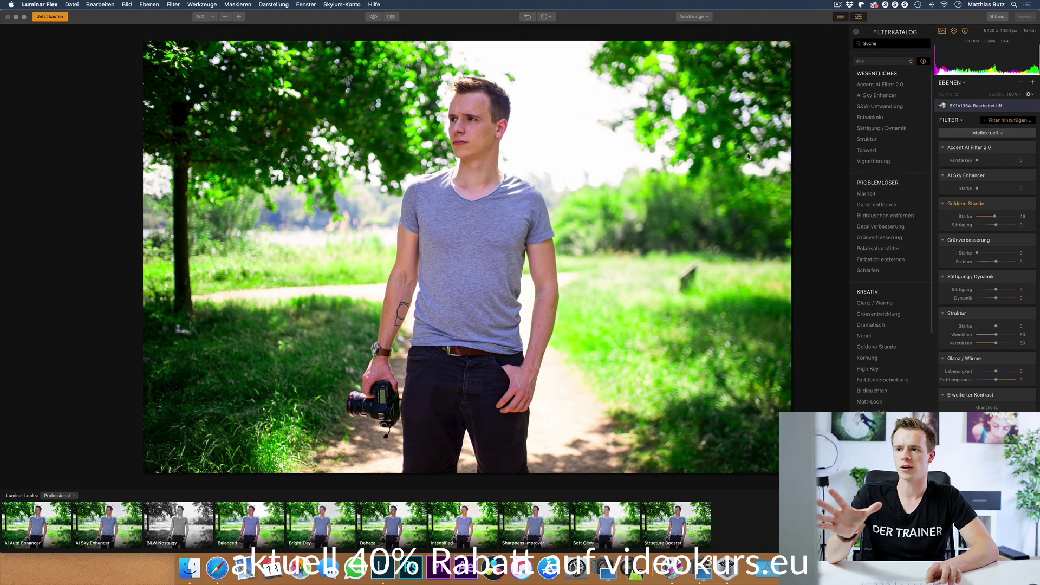
key("super+Tab")
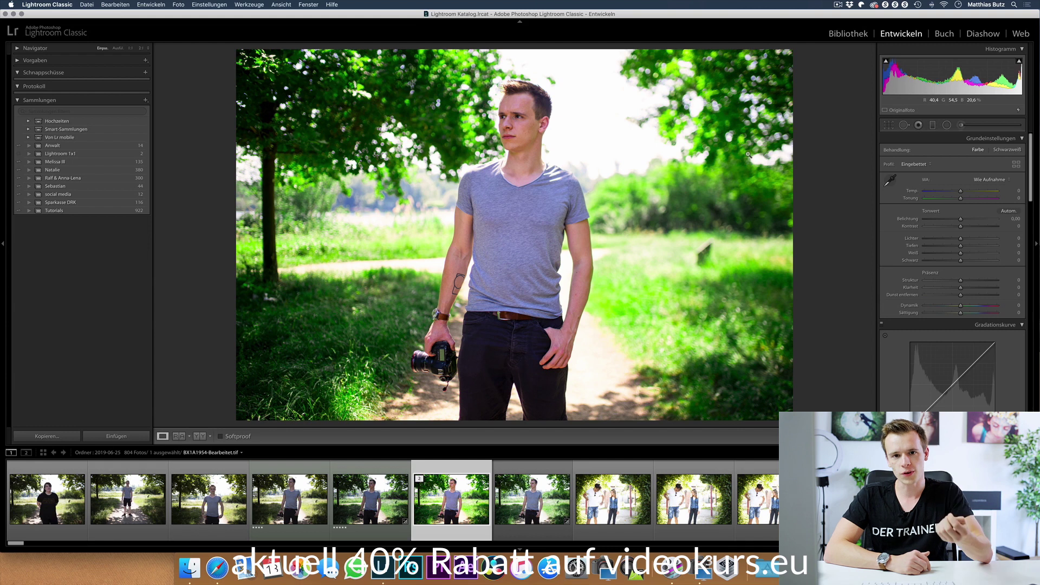
Hide Lightroom and launch Luminar 3 from a Spotlight search for 'lum'
key("super+h")
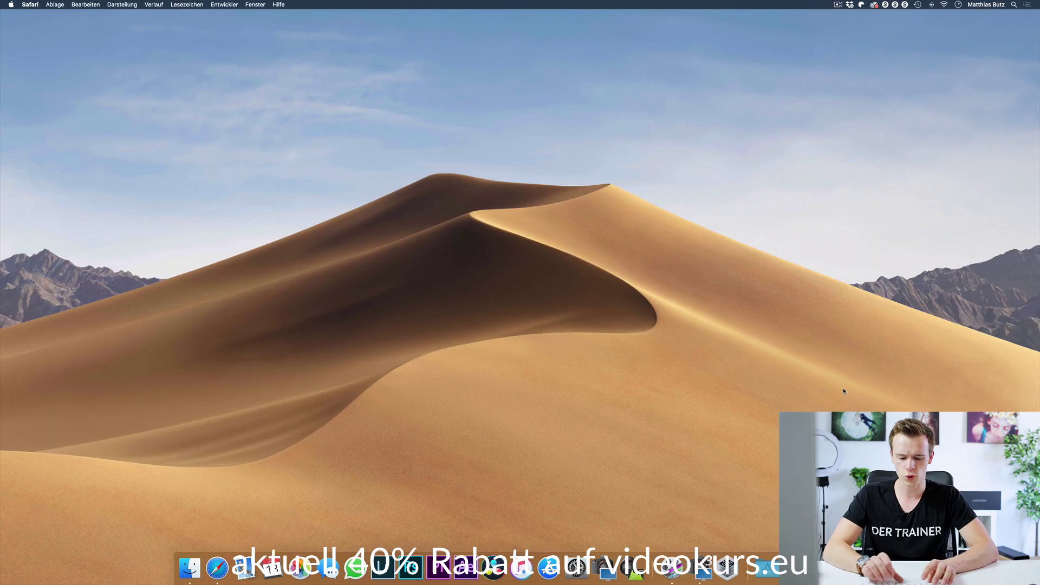
key("super+space")
type("lum")
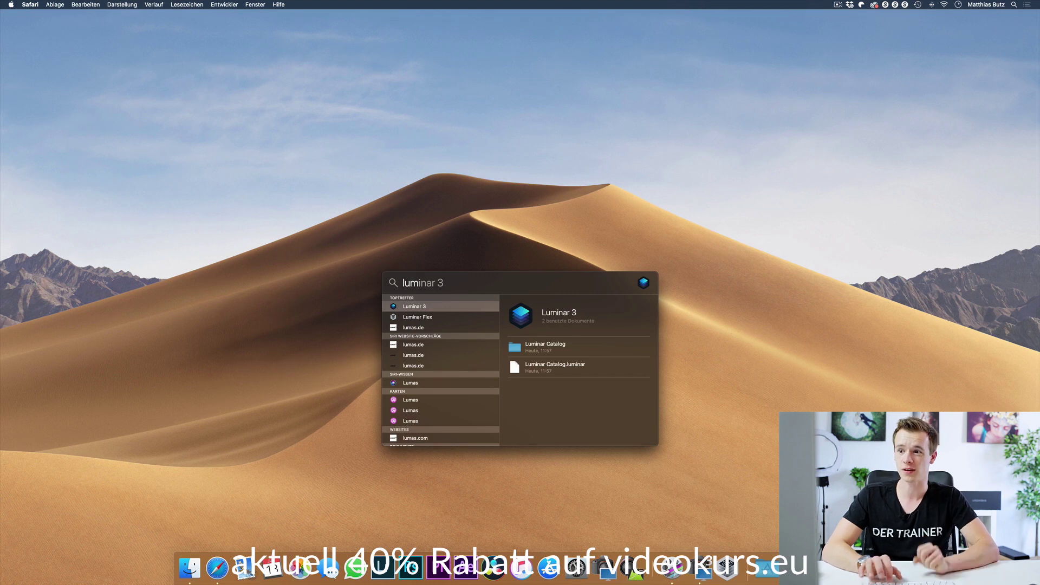
key("Return")
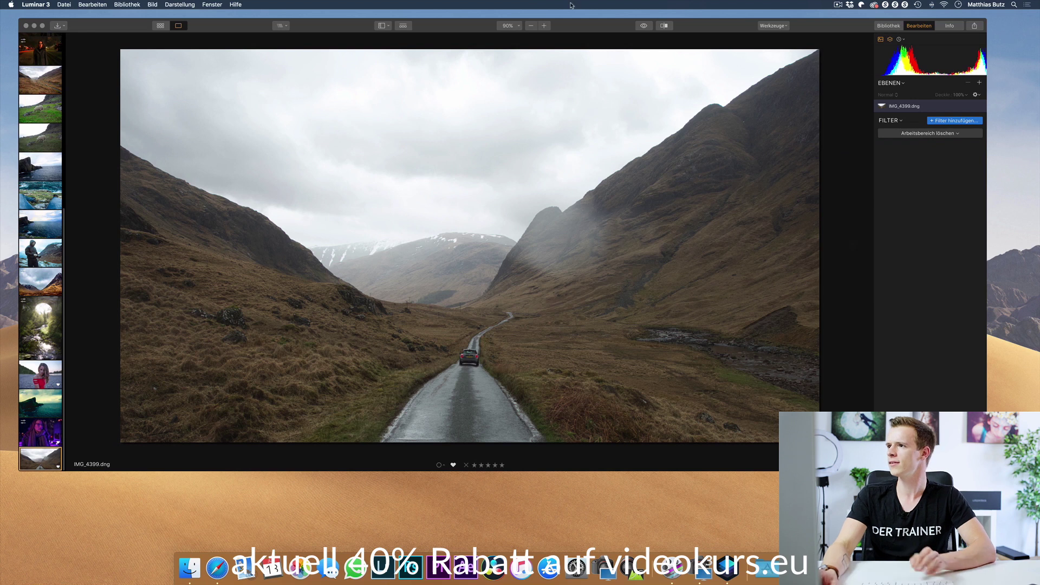
Switch the right panel to Bibliothek to show shortcuts, albums and folders
left_click(899, 26)
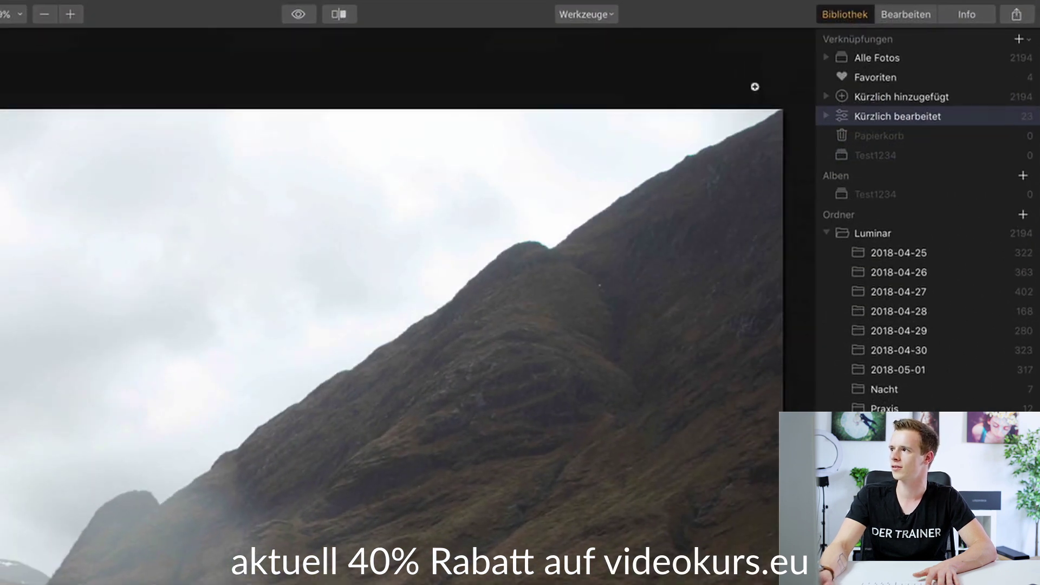
Re-add both Kürzlich shortcuts, expand Alle Fotos into 2019 and 2018, and show the grid
left_click(1028, 42)
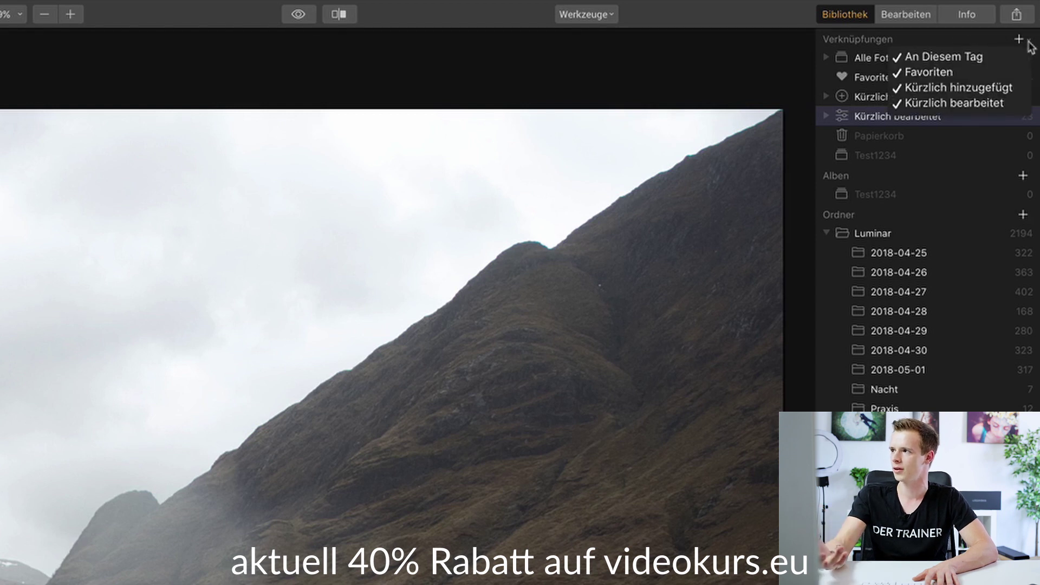
left_click(972, 92)
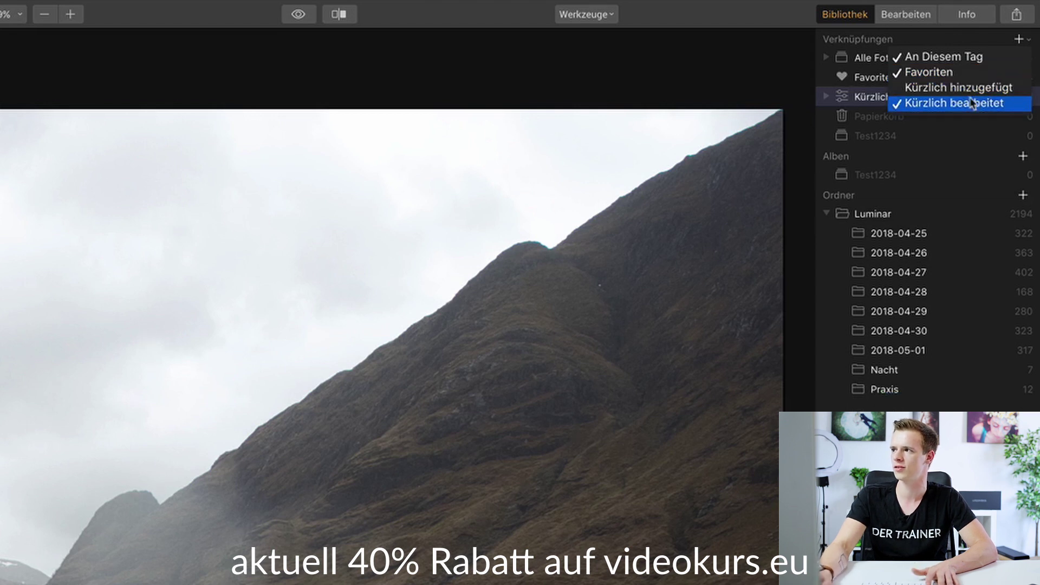
left_click(973, 103)
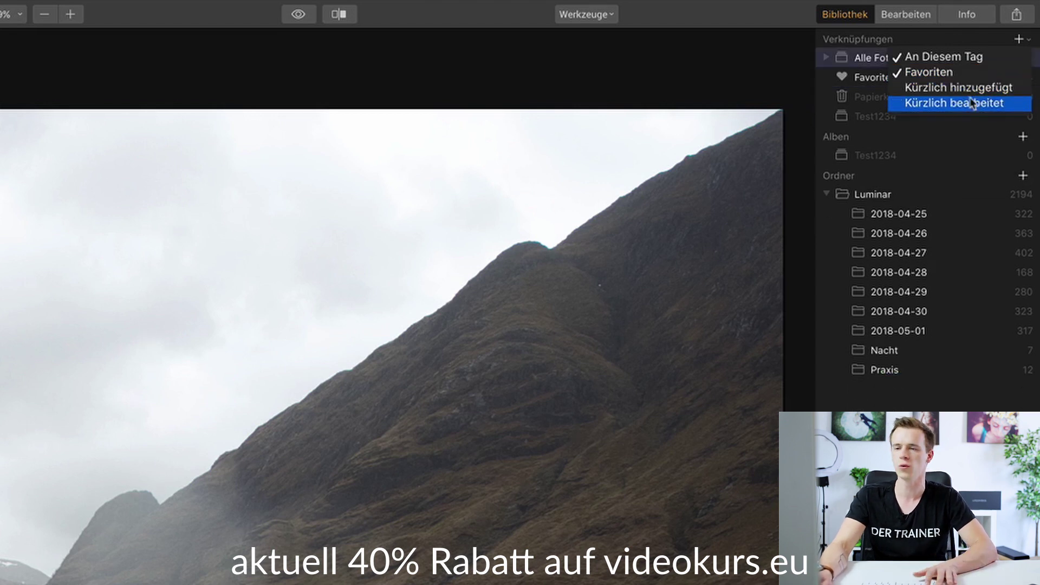
left_click(972, 103)
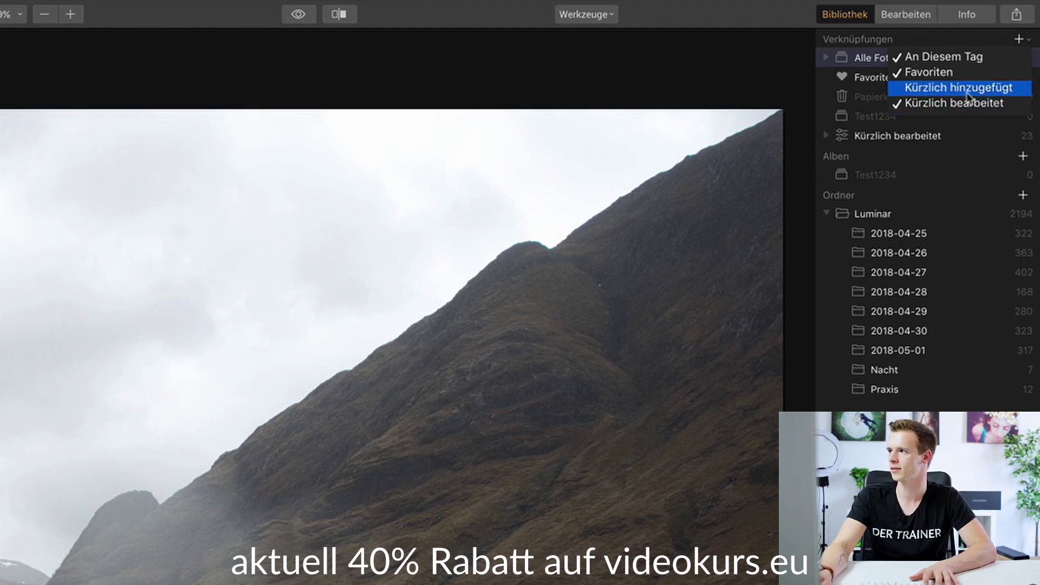
left_click(1034, 42)
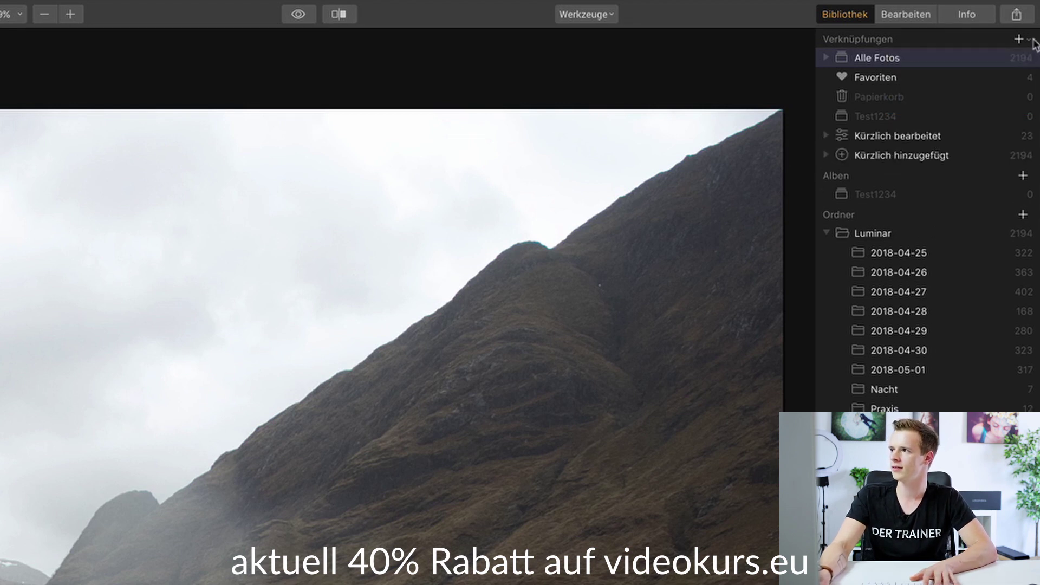
left_click(825, 58)
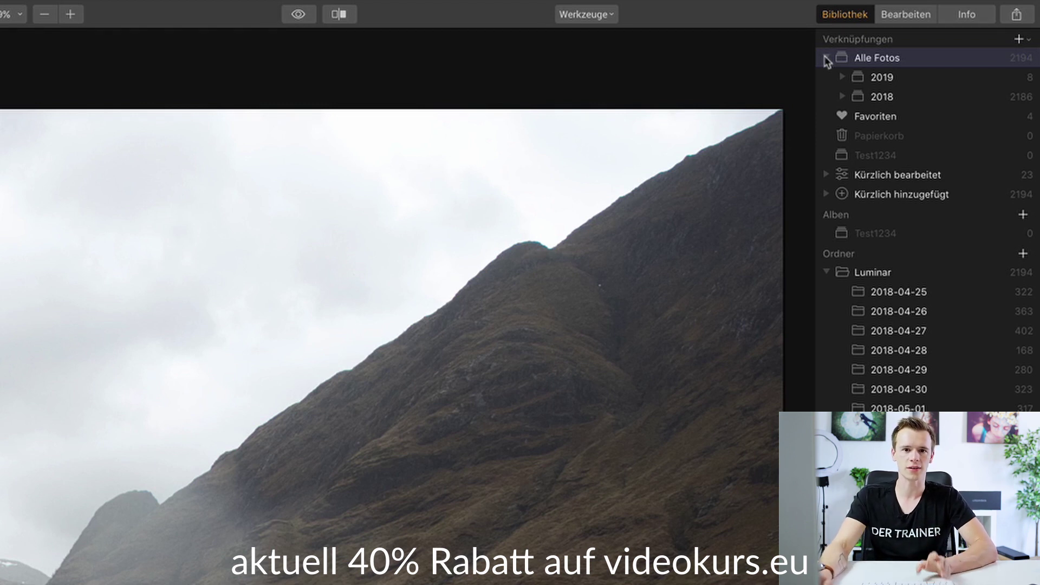
key("g")
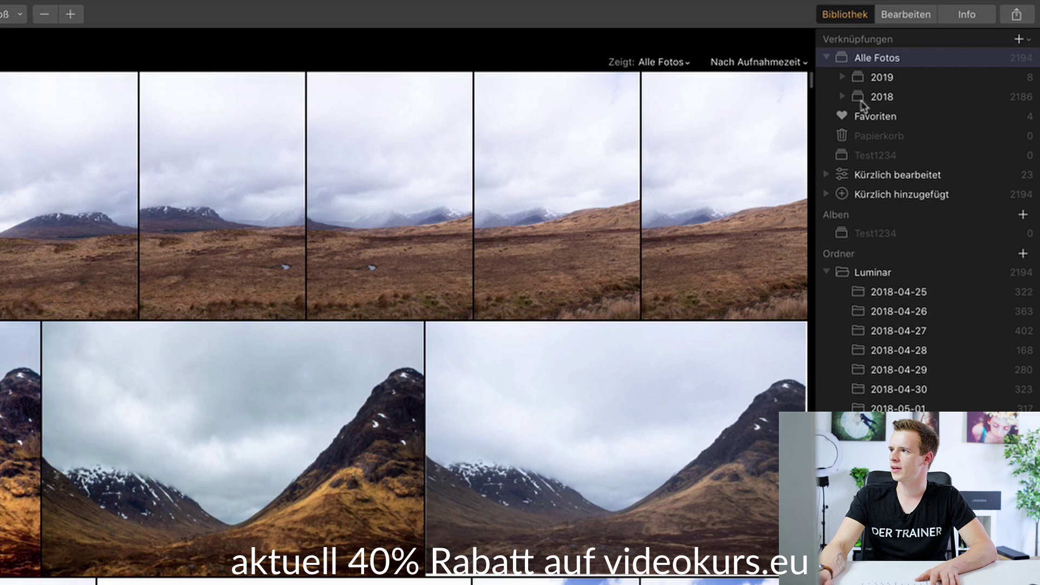
Expand 2018 > April and show the Sonntag, 29. Apr. photos
left_click(844, 97)
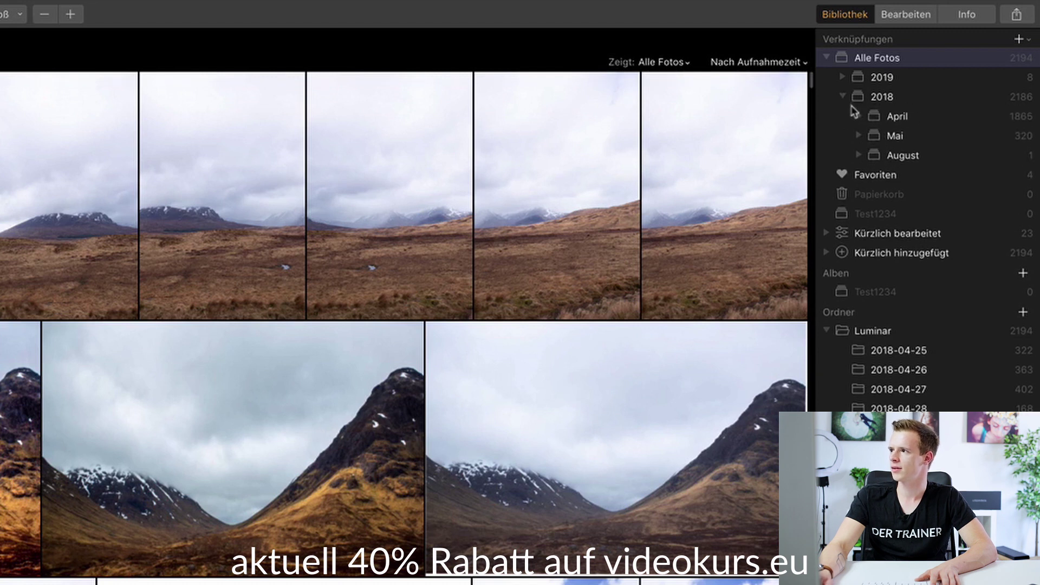
left_click(860, 116)
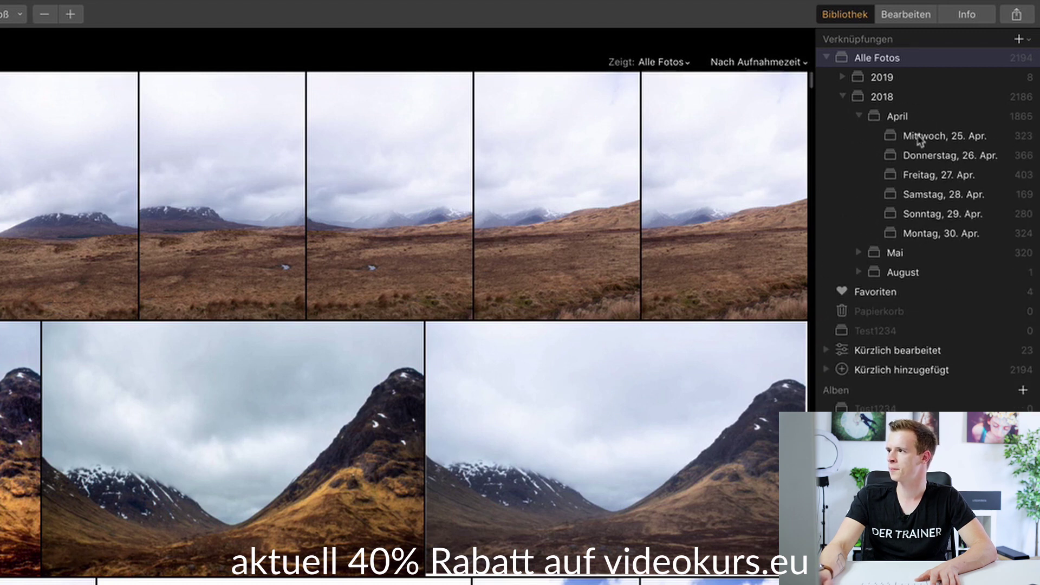
left_click(925, 140)
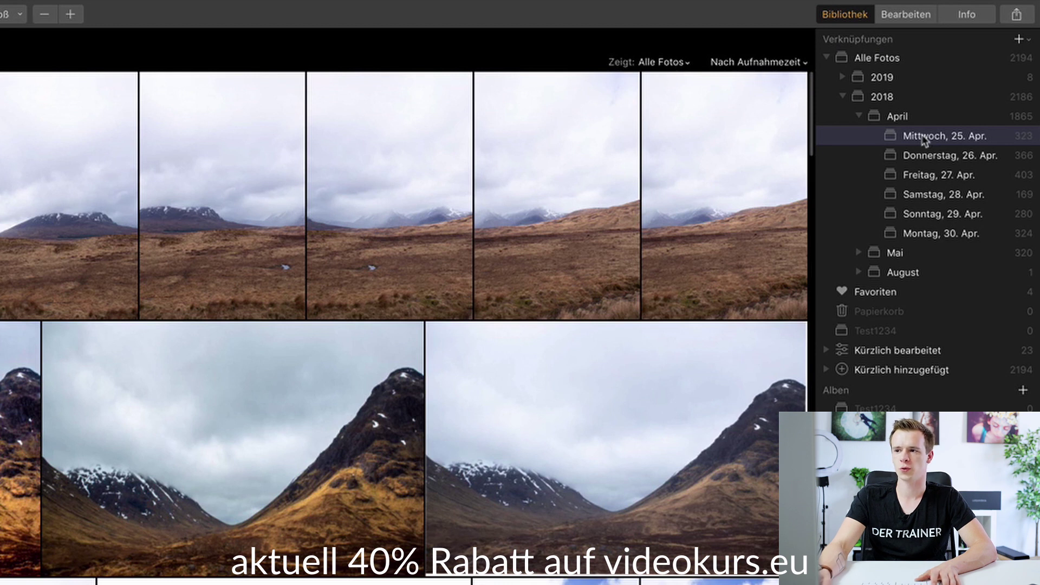
mouse_move(796, 221)
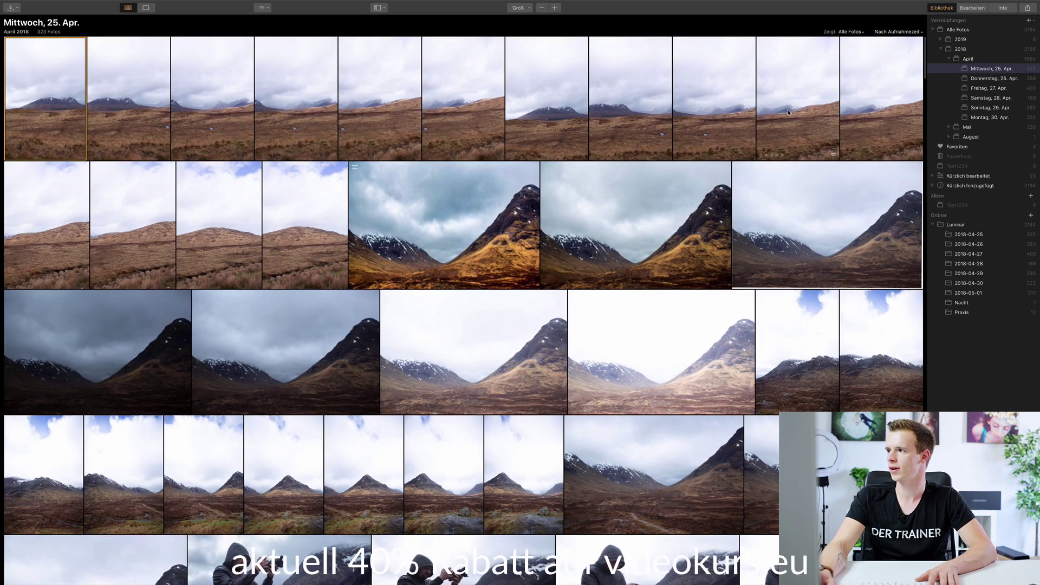
left_click(984, 108)
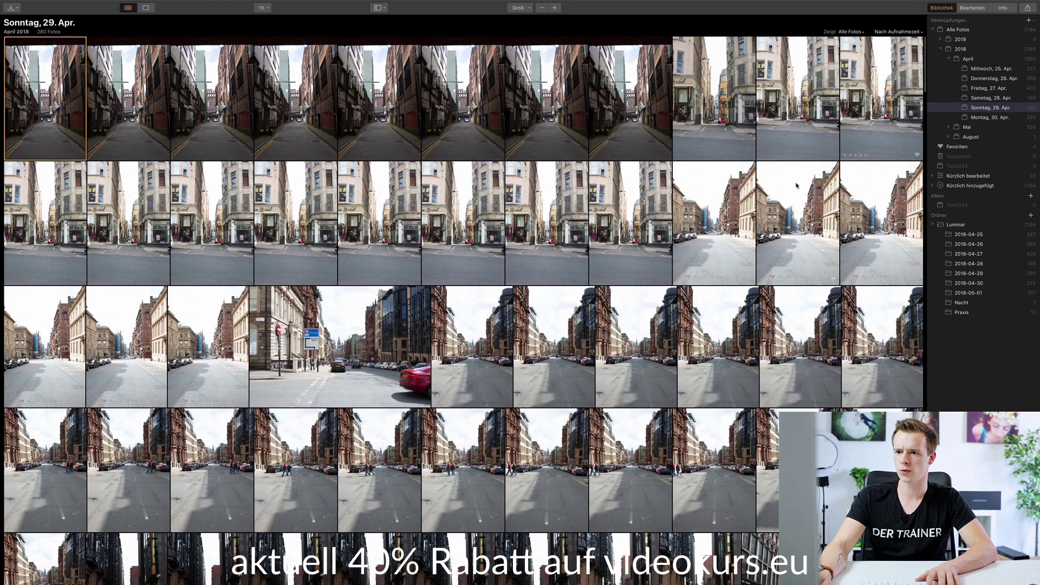
Find and open IMG_3810.dng, the hotel-room shot of the seated man
scroll(797, 185, "down", 5)
scroll(797, 185, "down", 5)
scroll(797, 186, "down", 3)
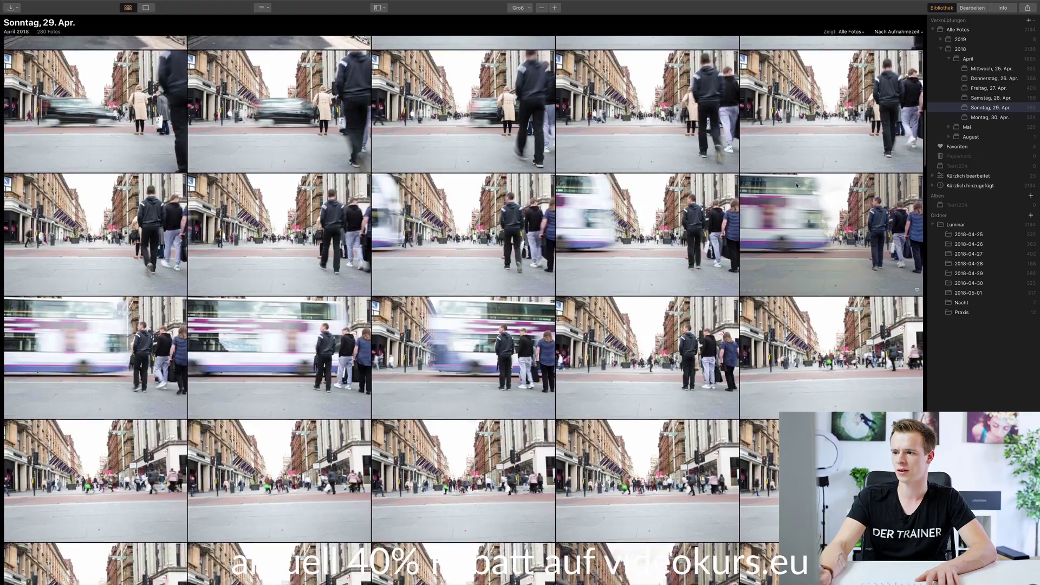
scroll(797, 185, "down", 5)
scroll(797, 186, "down", 5)
scroll(796, 185, "down", 5)
scroll(797, 185, "down", 5)
scroll(796, 186, "up", 5)
scroll(796, 185, "up", 5)
scroll(797, 186, "up", 2)
scroll(797, 185, "up", 5)
scroll(797, 185, "down", 10)
scroll(796, 185, "down", 10)
scroll(259, 448, "down", 10)
scroll(259, 448, "down", 5)
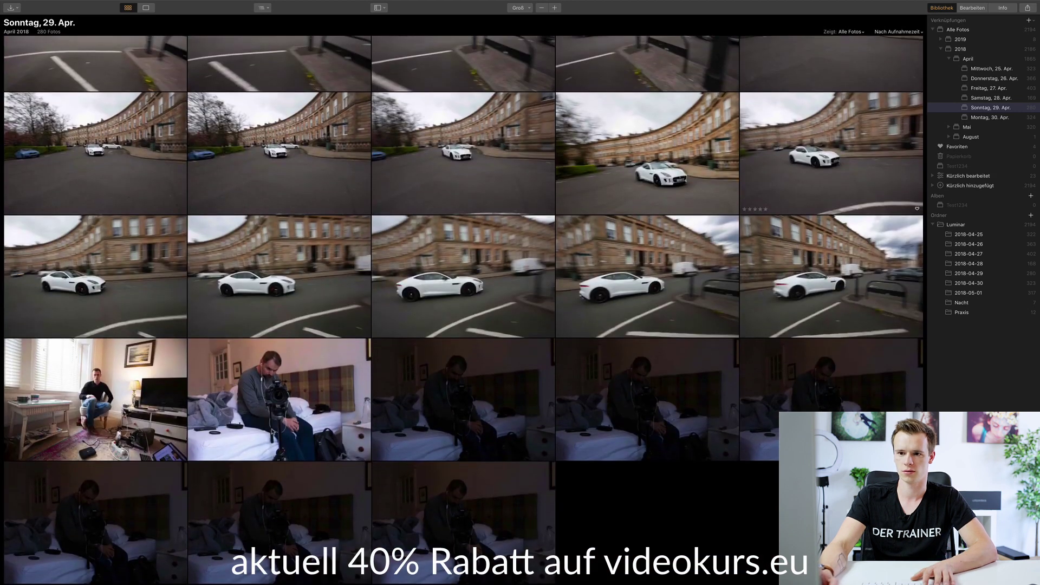
double_click(78, 421)
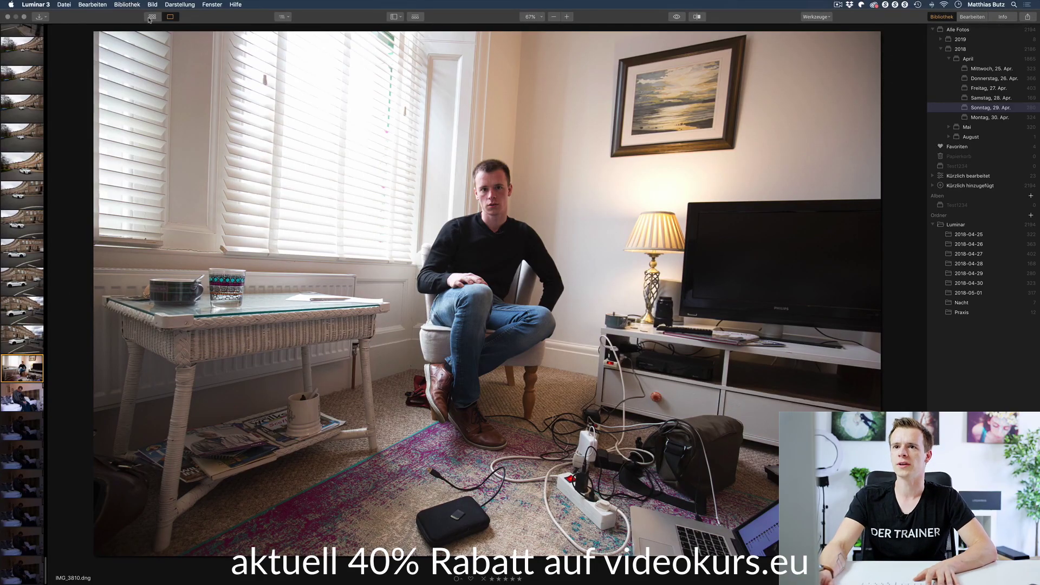
Back in the Sonntag, 29. Apr. grid, open the rooftop tower photo IMG_3683.dng
left_click(128, 7)
scroll(694, 422, "down", 10)
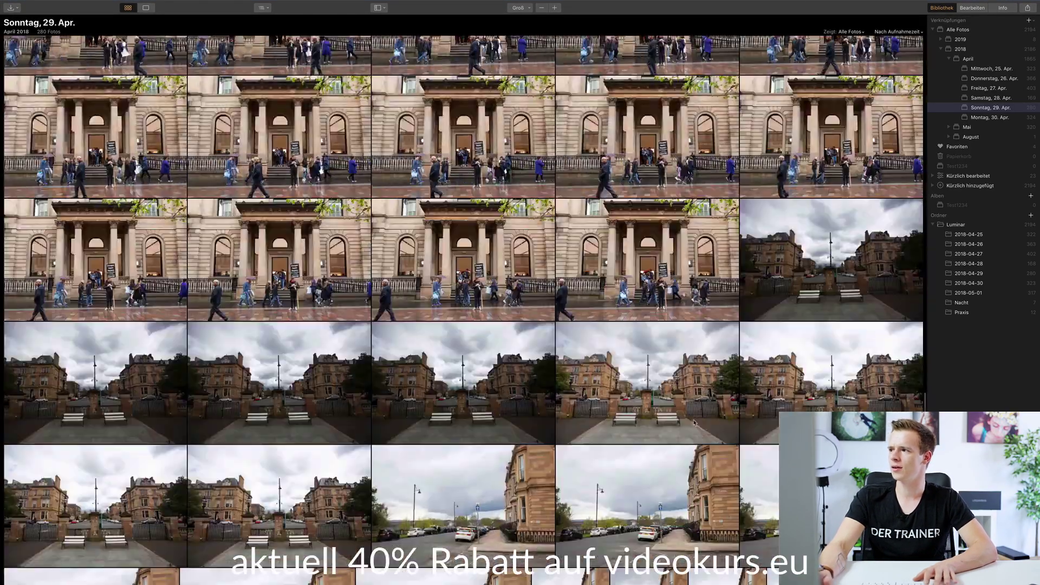
scroll(694, 422, "down", 10)
scroll(694, 422, "down", 10)
scroll(694, 422, "down", 10)
scroll(694, 423, "down", 10)
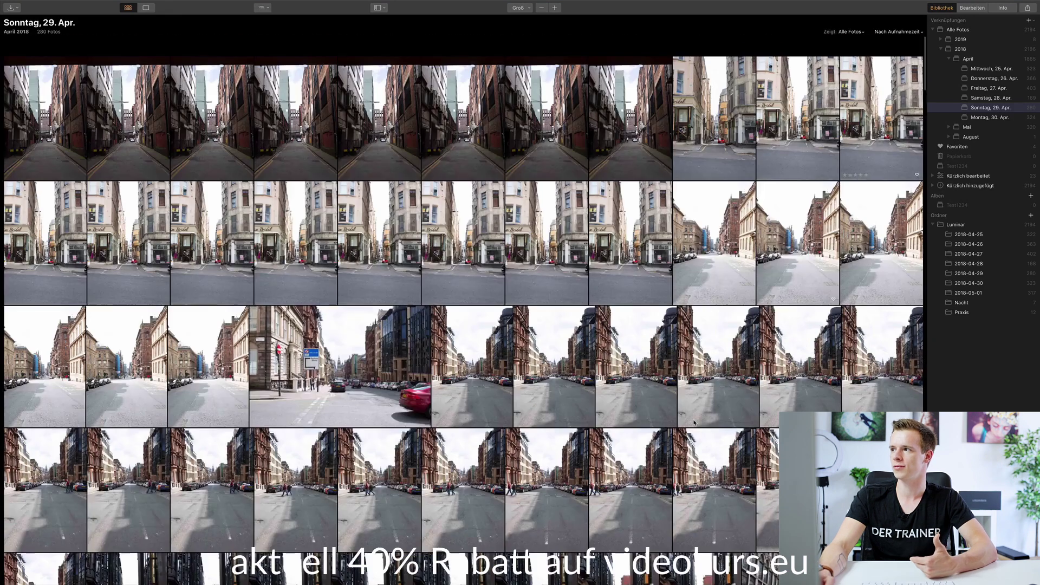
scroll(696, 422, "down", 5)
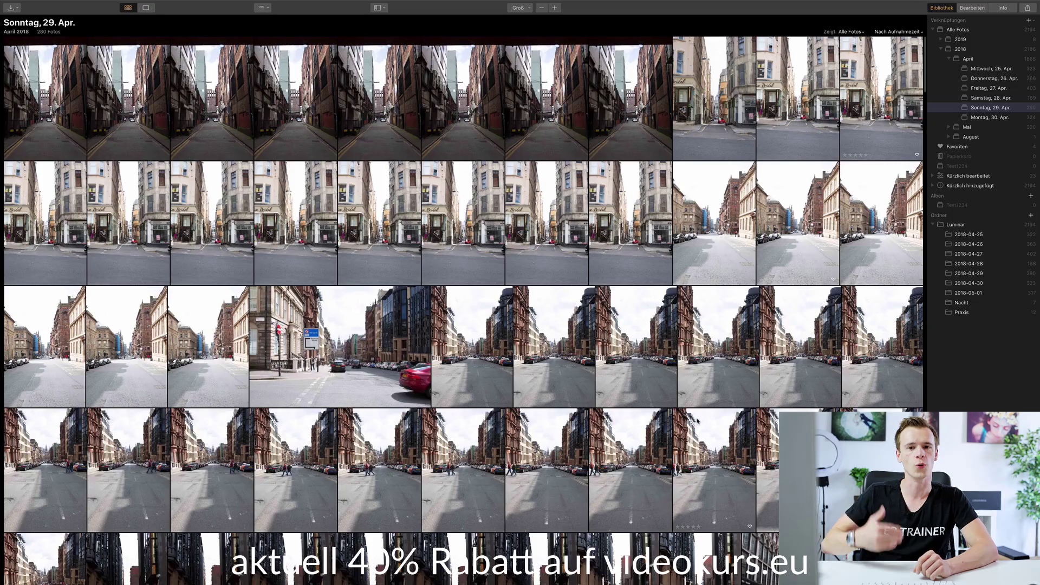
mouse_move(462, 113)
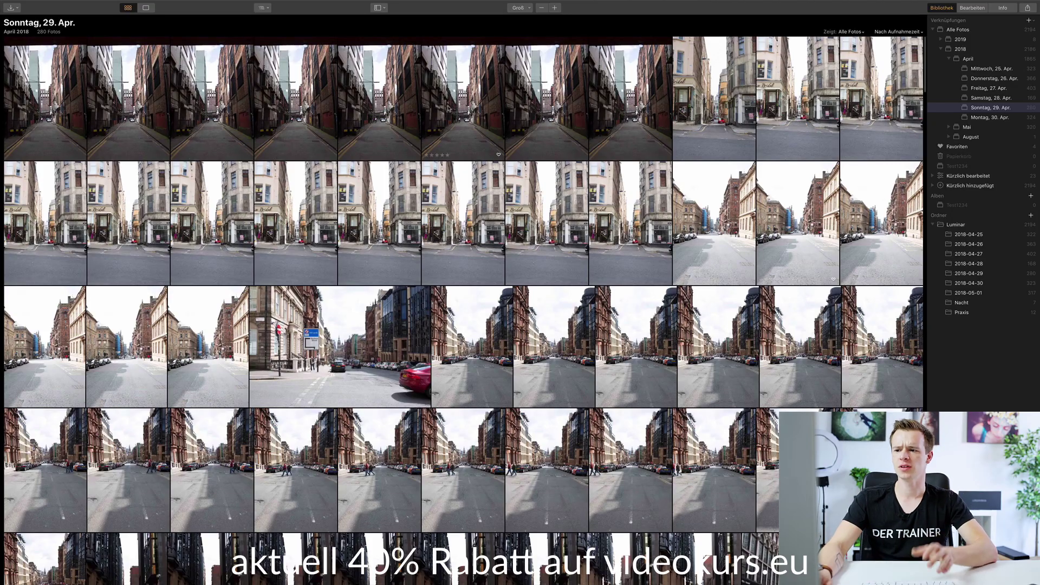
scroll(461, 163, "down", 10)
scroll(475, 235, "down", 5)
scroll(476, 236, "down", 3)
scroll(475, 235, "down", 5)
scroll(475, 236, "down", 5)
scroll(476, 236, "down", 5)
scroll(475, 236, "down", 5)
scroll(475, 236, "down", 1)
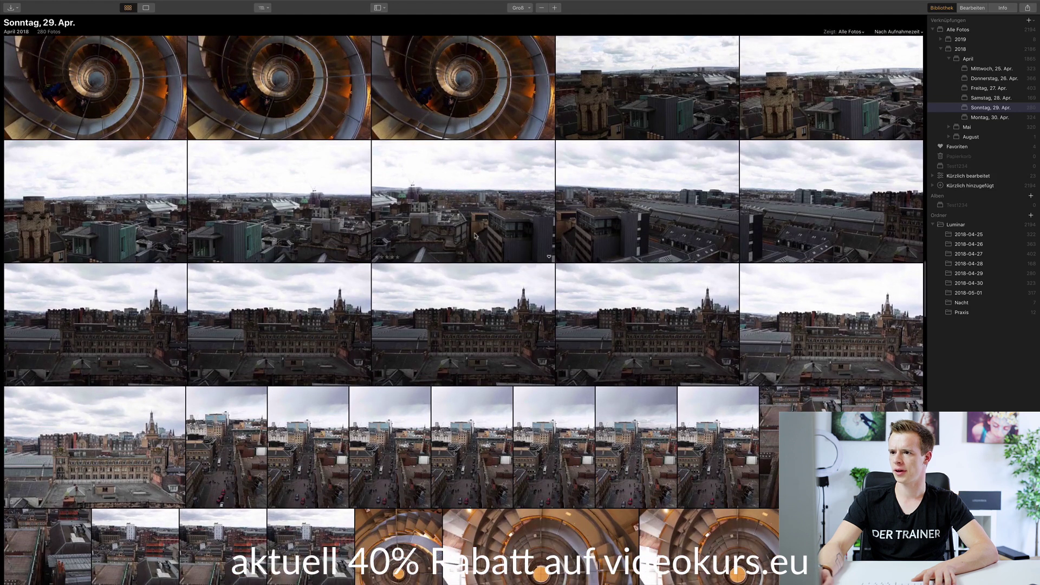
double_click(458, 326)
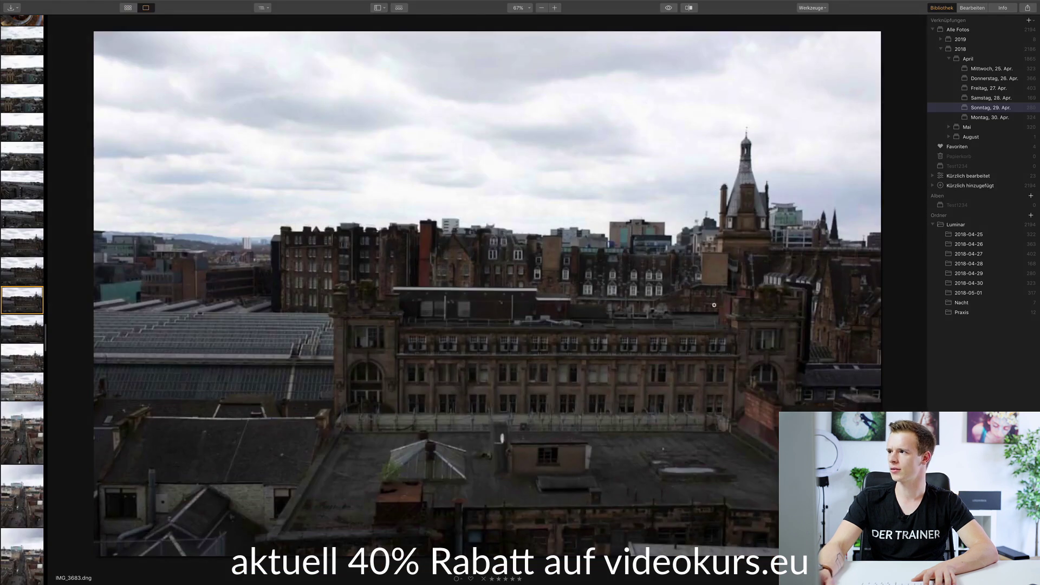
Switch to Bearbeiten and set the Accent AI Verstärken slider to 84
left_click(978, 9)
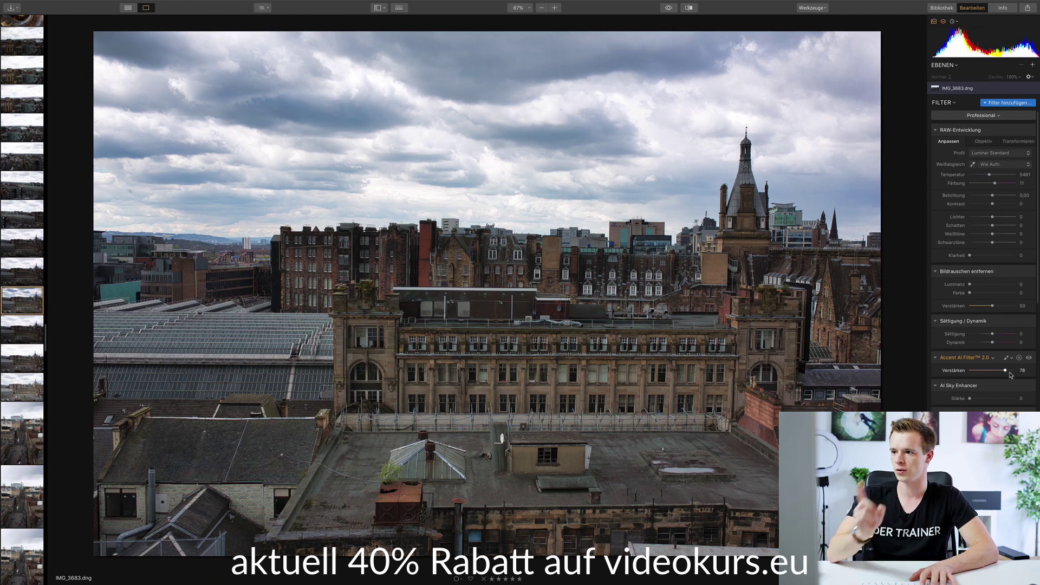
left_click_drag(1005, 371, 1008, 371)
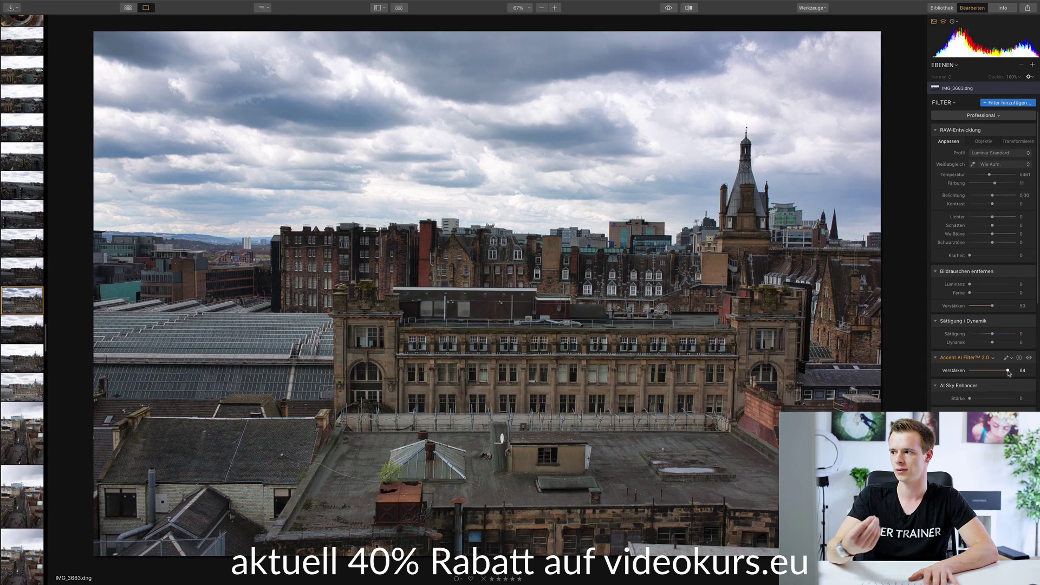
Add a Pinsel mask to Accent AI and paint it over the skyline buildings
left_click(1007, 359)
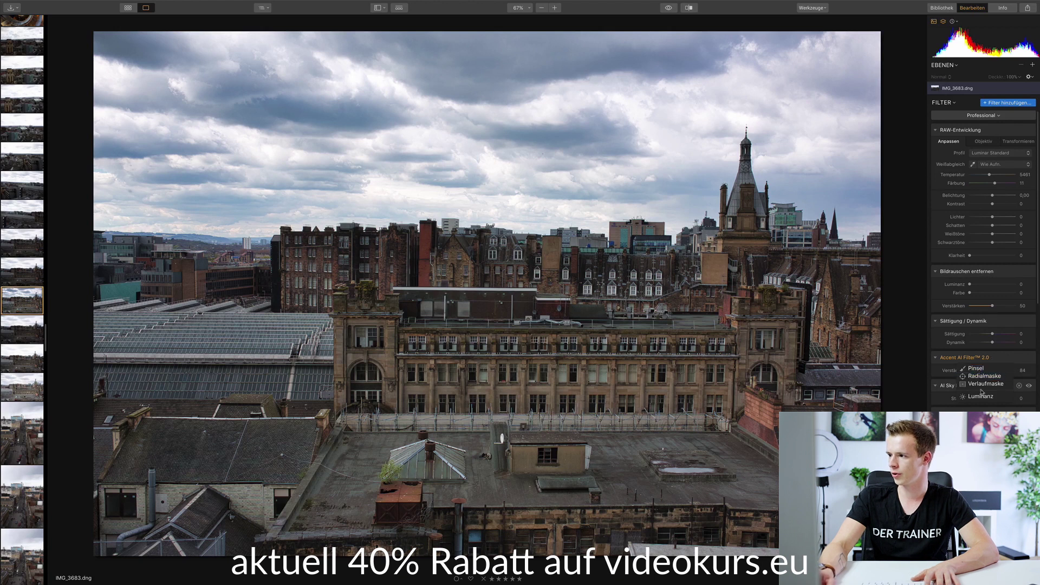
left_click(976, 368)
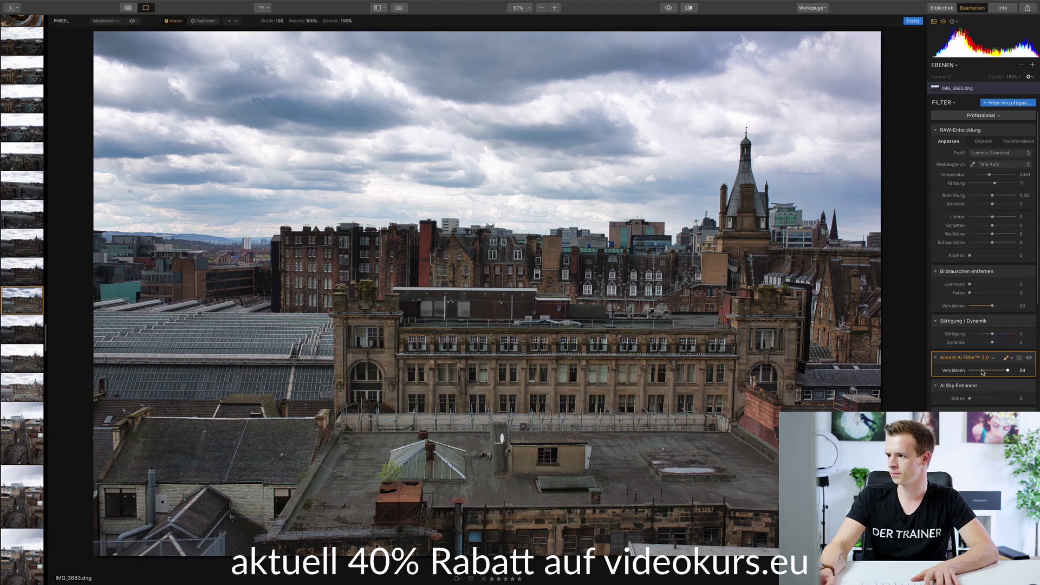
left_click_drag(746, 214, 608, 252)
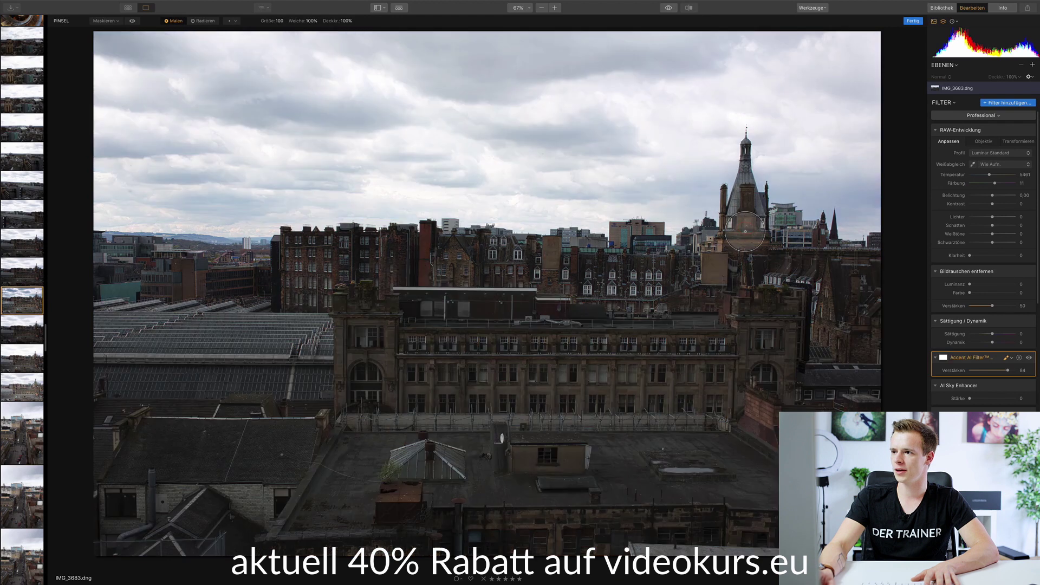
mouse_move(609, 252)
left_mouse_down()
mouse_move(220, 258)
mouse_move(104, 248)
mouse_move(581, 255)
mouse_move(786, 228)
mouse_move(867, 263)
mouse_move(699, 271)
left_mouse_up()
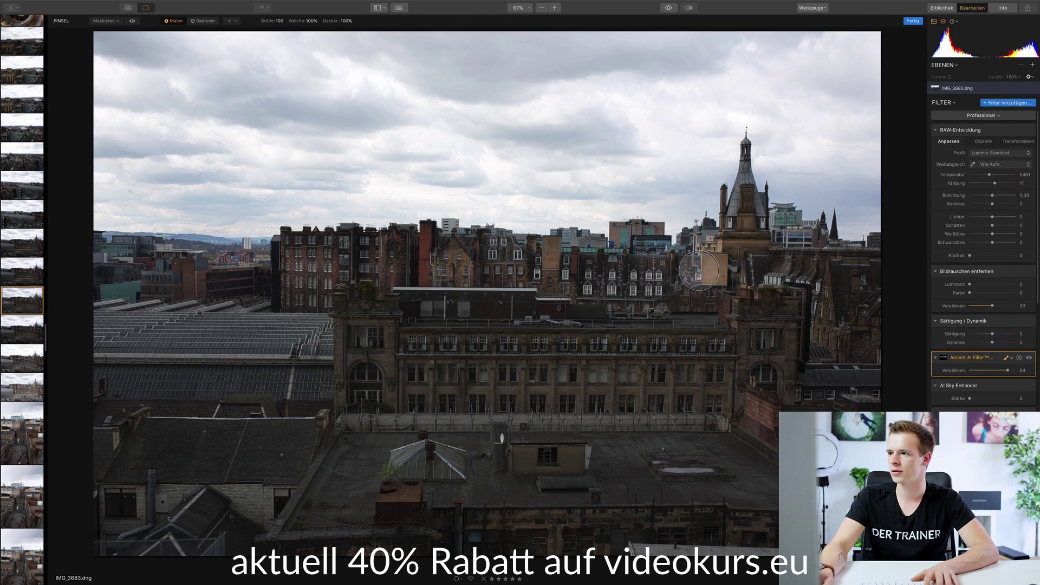
Set brush size ~372 and softness 9%, then paint the foreground rooftops and central building
left_click(279, 22)
left_click_drag(282, 31, 304, 32)
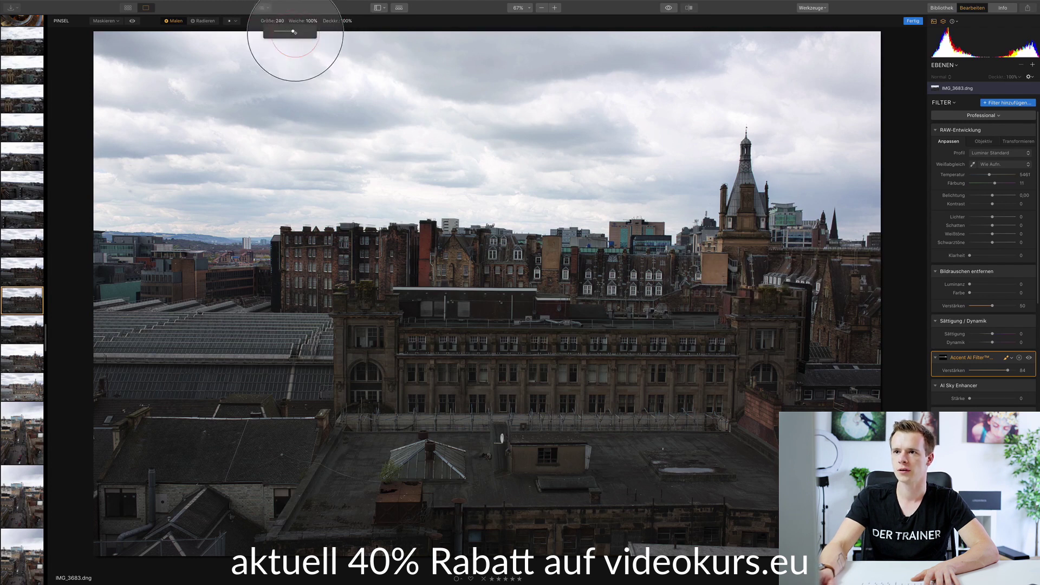
left_click(304, 20)
left_click_drag(320, 31, 283, 31)
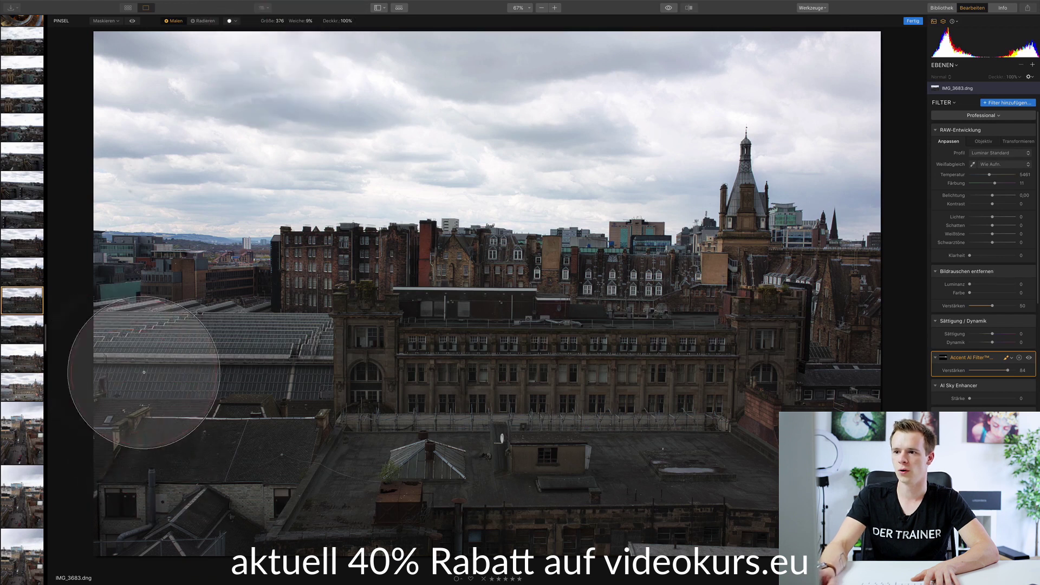
left_click_drag(408, 483, 179, 476)
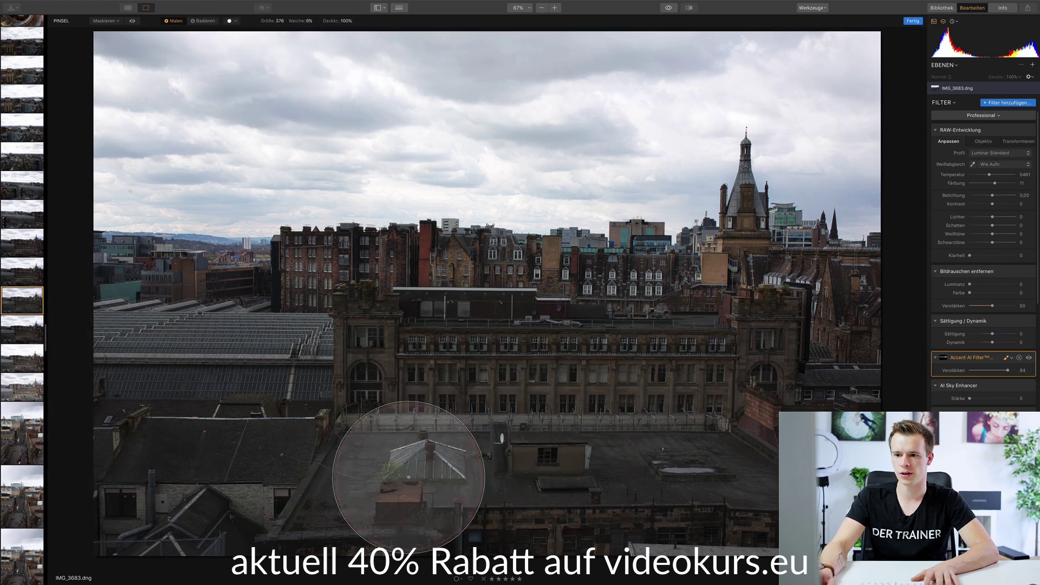
mouse_move(602, 480)
left_mouse_down()
mouse_move(418, 441)
mouse_move(139, 360)
mouse_move(546, 336)
mouse_move(881, 344)
mouse_move(696, 330)
mouse_move(136, 336)
mouse_move(604, 469)
mouse_move(766, 348)
mouse_move(413, 337)
mouse_move(493, 438)
left_mouse_up()
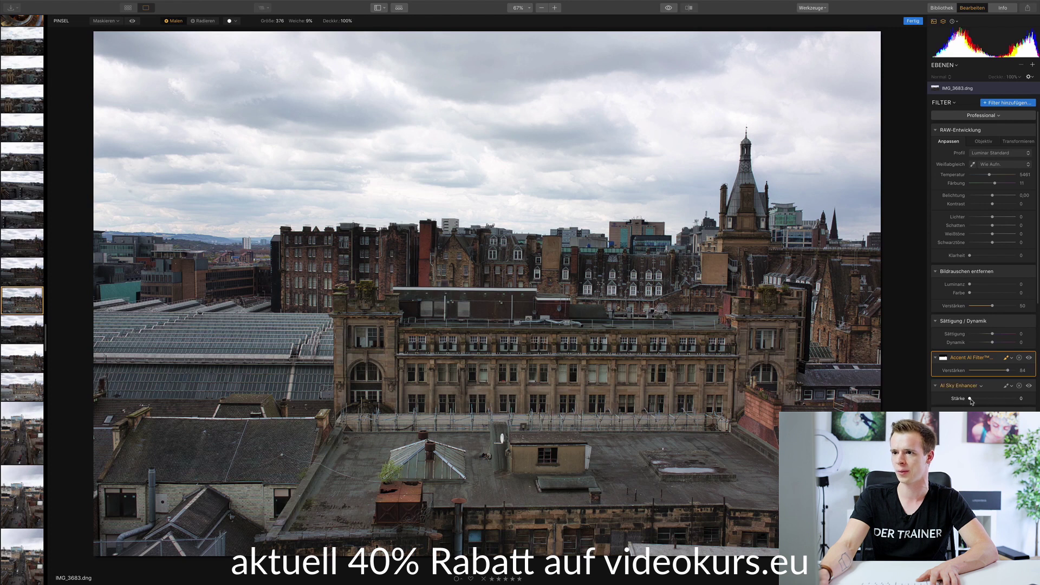
Set AI Sky Enhancer strength to about 16 after trying 97, and show the Werkzeuge list
left_click_drag(971, 399, 1021, 404)
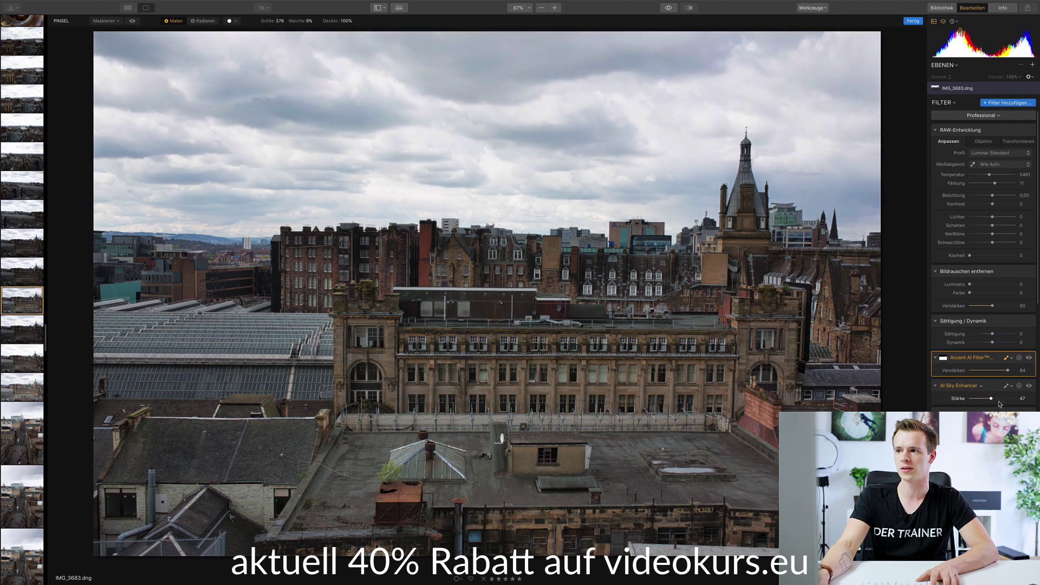
left_click_drag(1021, 405, 979, 404)
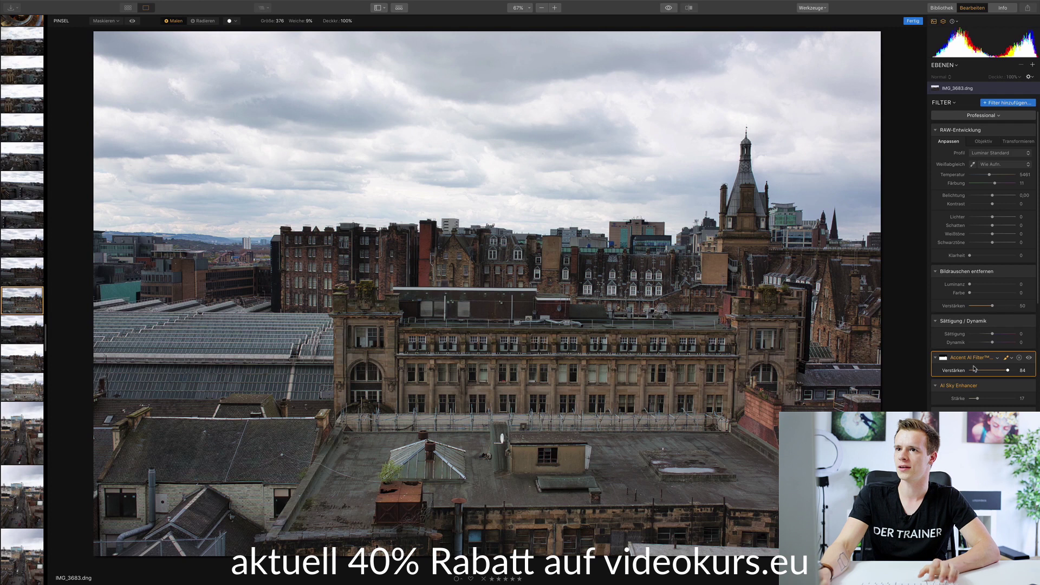
left_click(812, 8)
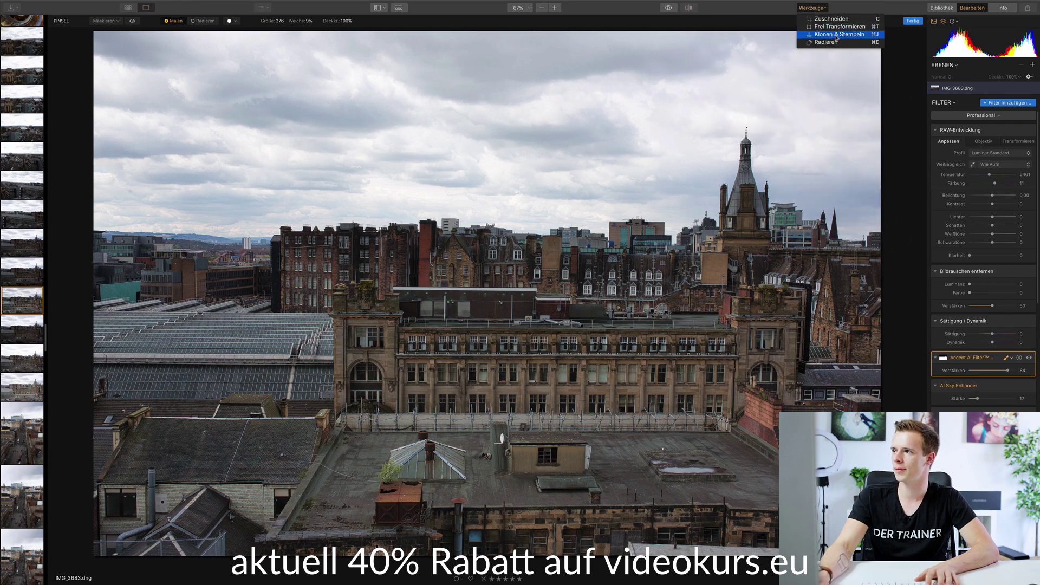
Clone detail from a chosen source over the central building's windows and roof, then apply it
left_click(836, 35)
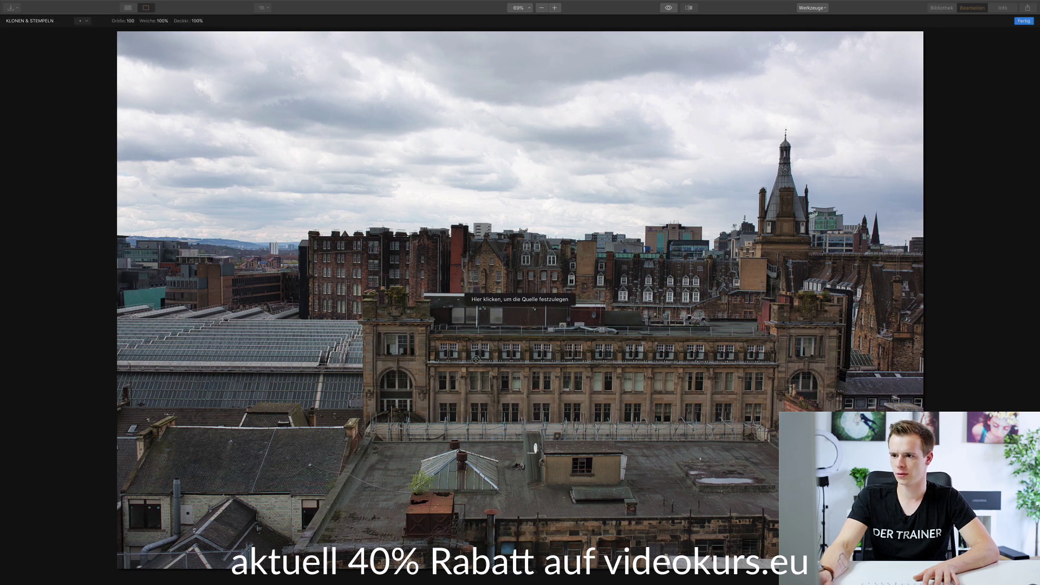
left_click(387, 351)
left_click_drag(461, 352, 554, 353)
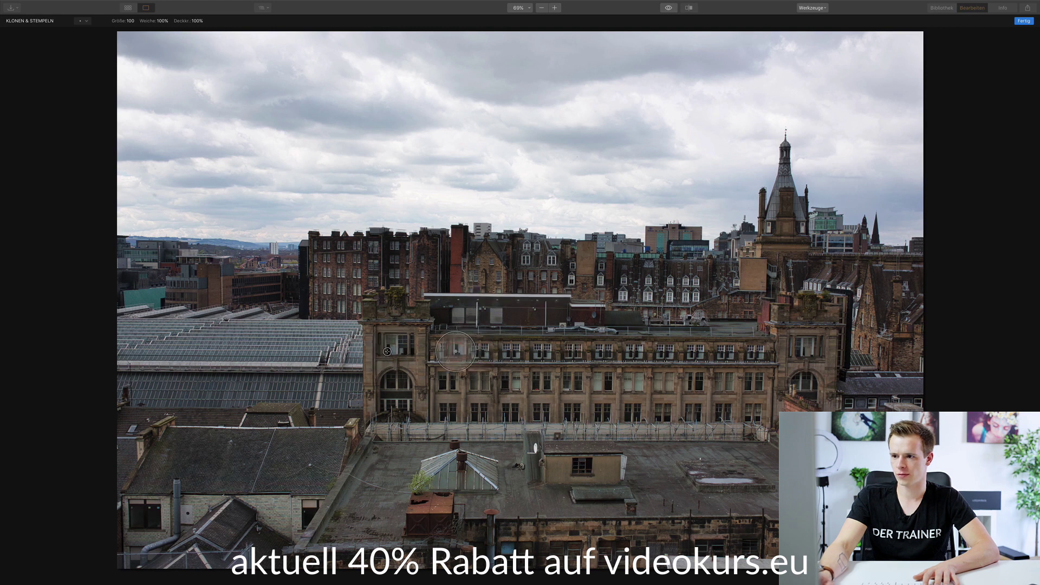
mouse_move(477, 347)
left_mouse_down()
mouse_move(440, 332)
mouse_move(496, 277)
left_mouse_up()
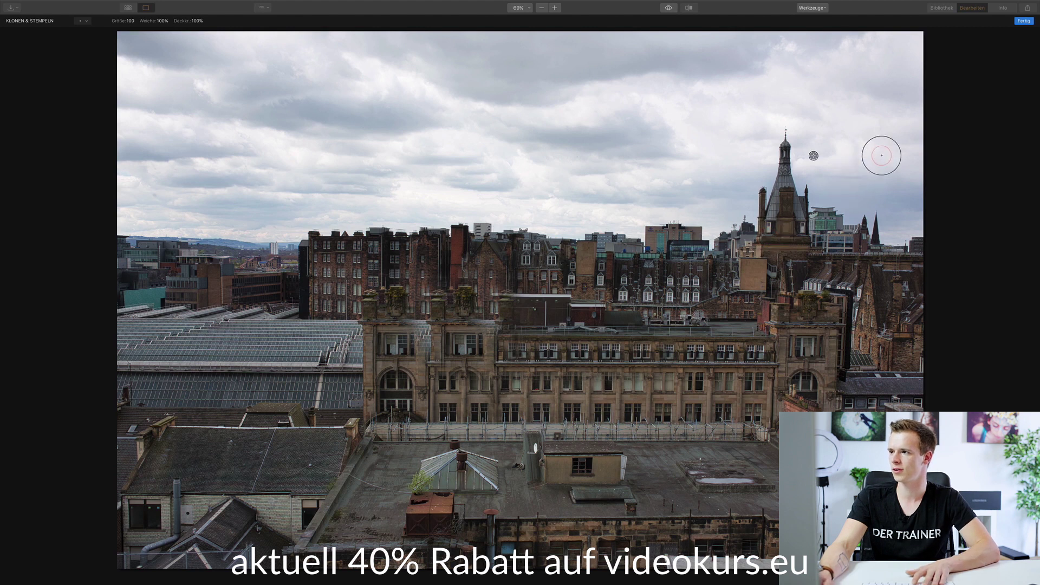
left_click(1024, 21)
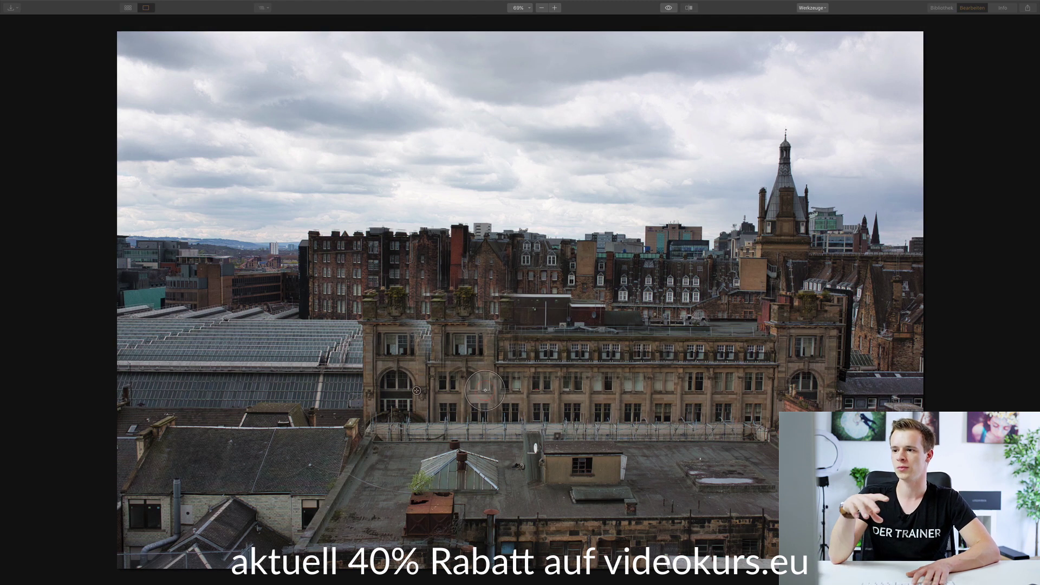
key("Tab")
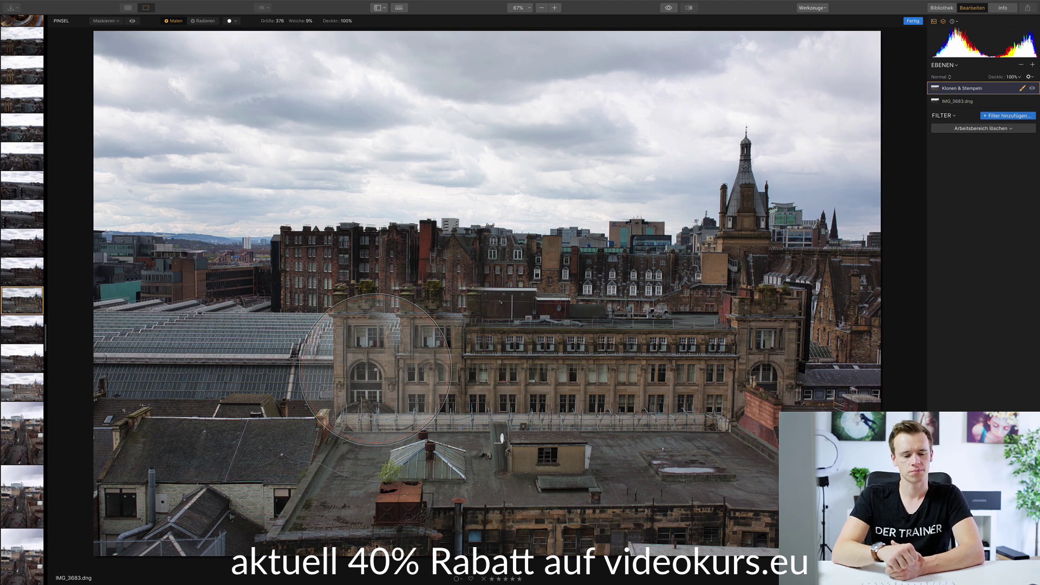
Return to the Sonntag, 29. Apr. library grid and scroll up through the thumbnails
key("Escape")
left_click(130, 8)
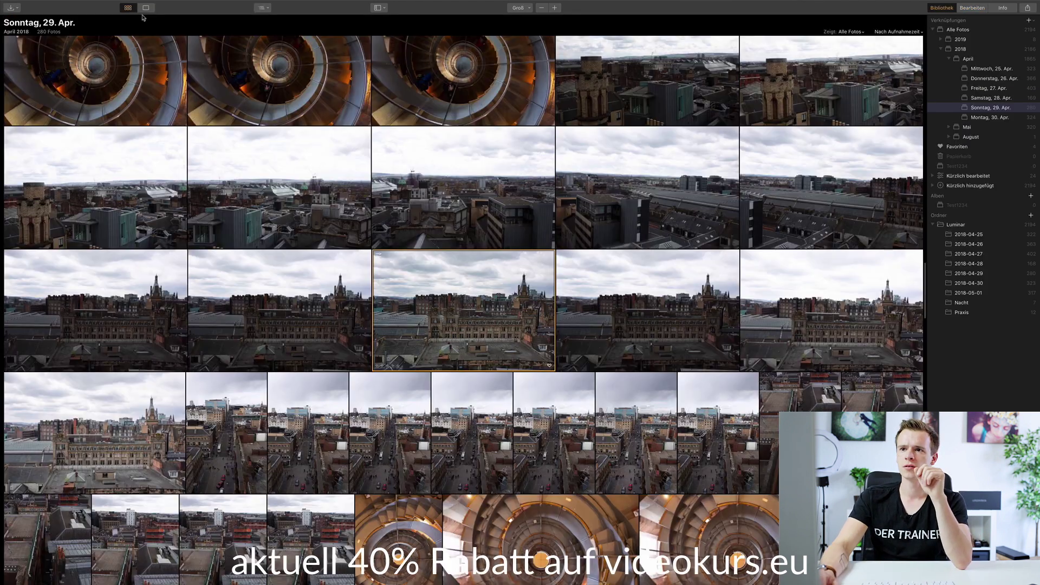
scroll(509, 216, "up", 7)
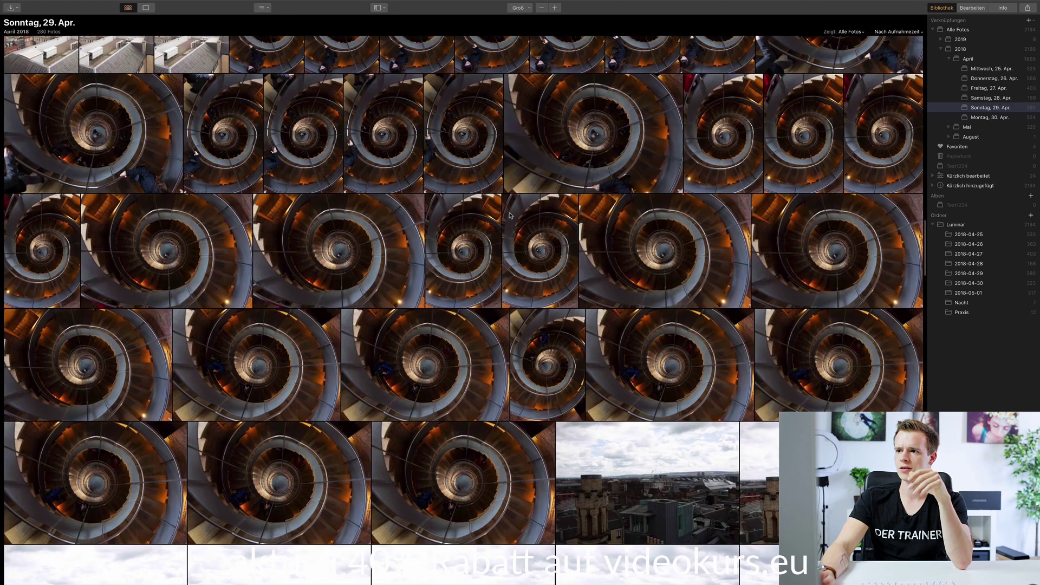
mouse_move(541, 250)
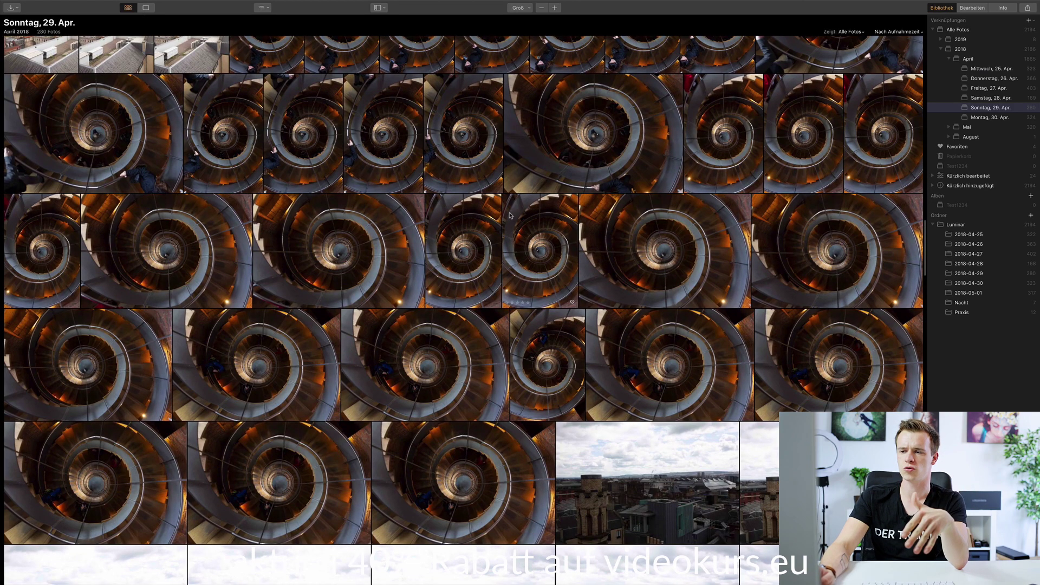
scroll(509, 216, "up", 3)
scroll(509, 216, "up", 3)
scroll(509, 216, "up", 3)
scroll(509, 216, "up", 3)
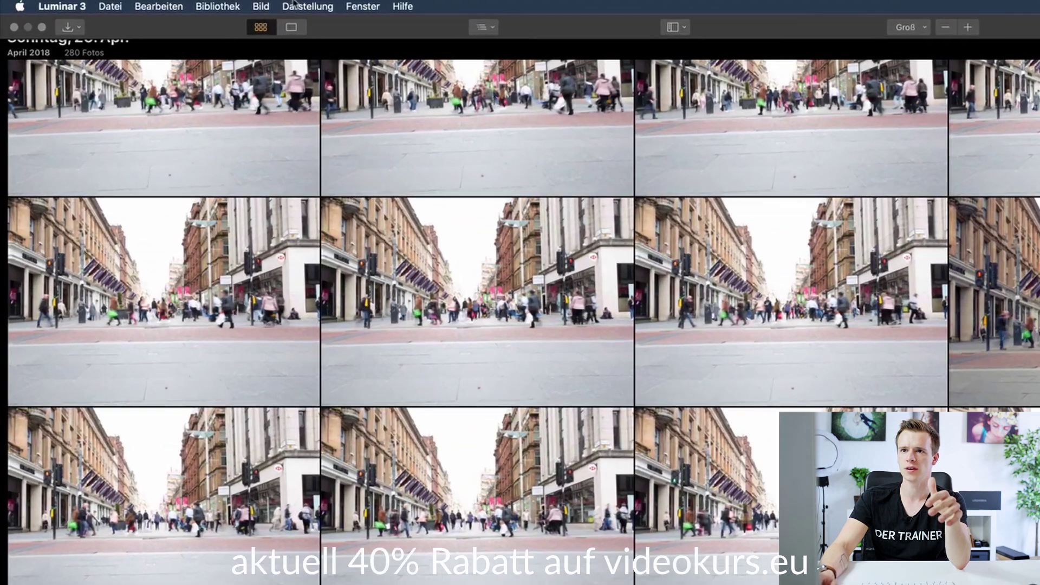
Open the Darstellung menu from the macOS menu bar
left_click(172, 3)
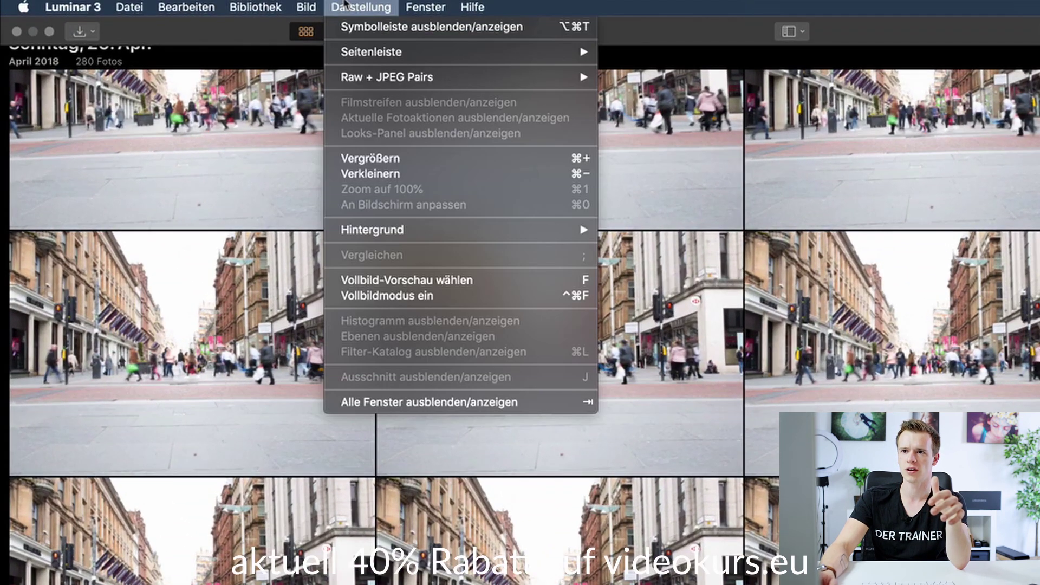